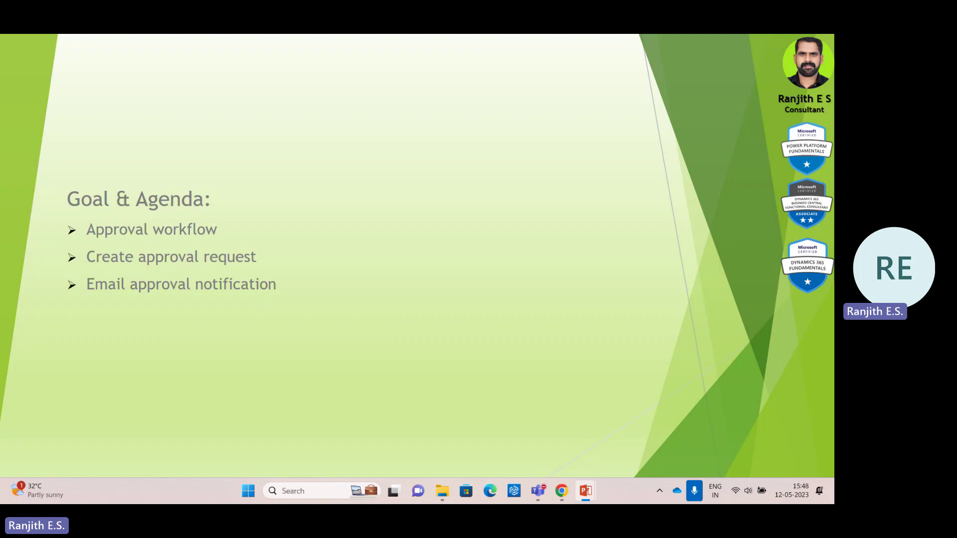
Switch to Dynamics 365 Business Central in Chrome, search for "approval user" and open the Approval User Setup page.
{"action": "left_click", "coordinate": [562, 495]}
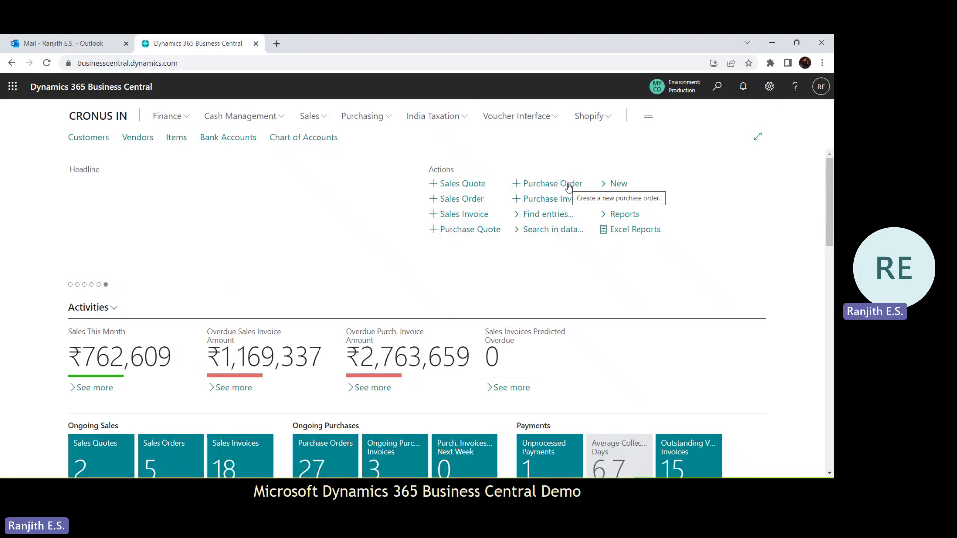
{"action": "left_click", "coordinate": [720, 95]}
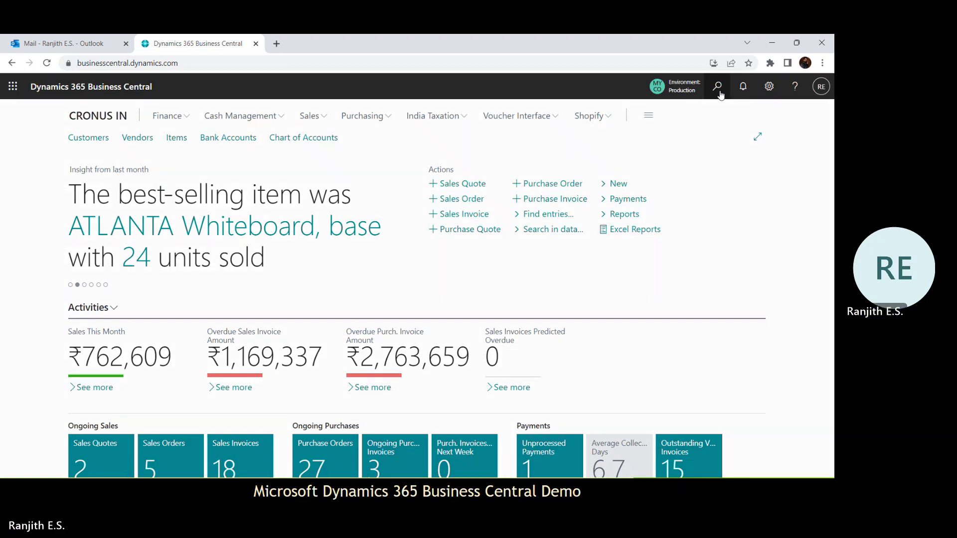
{"action": "type", "text": "user"}
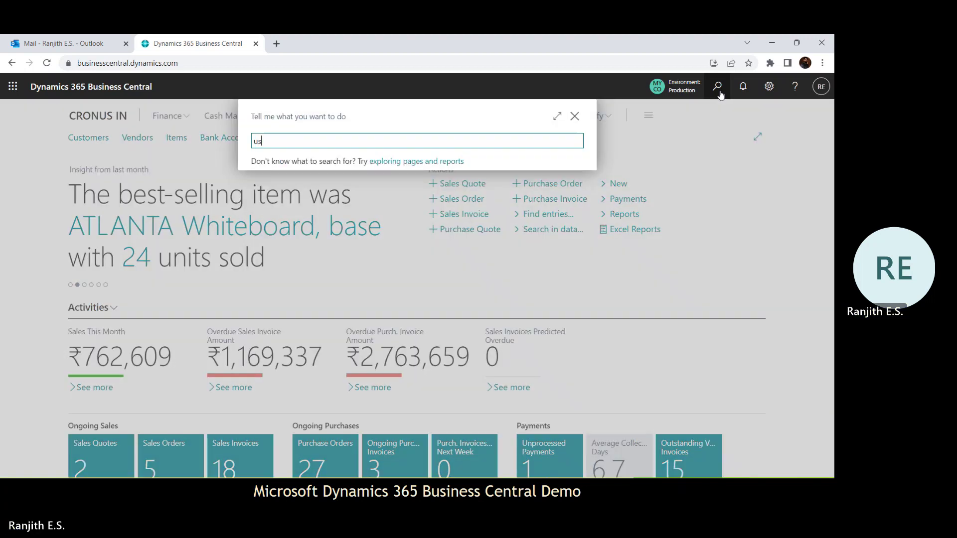
{"action": "key", "text": "BackSpace"}
{"action": "key", "text": "BackSpace"}
{"action": "key", "text": "BackSpace"}
{"action": "key", "text": "BackSpace"}
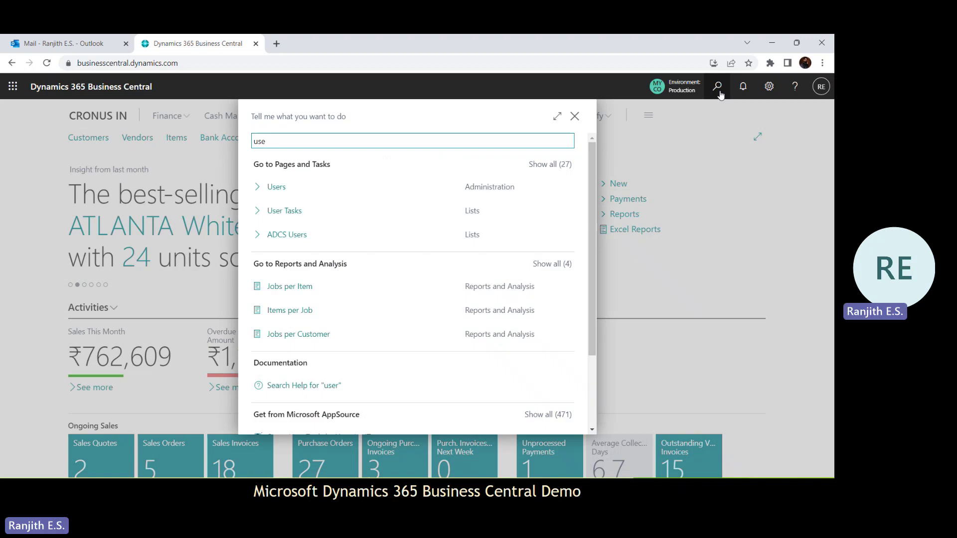
{"action": "type", "text": "approval use"}
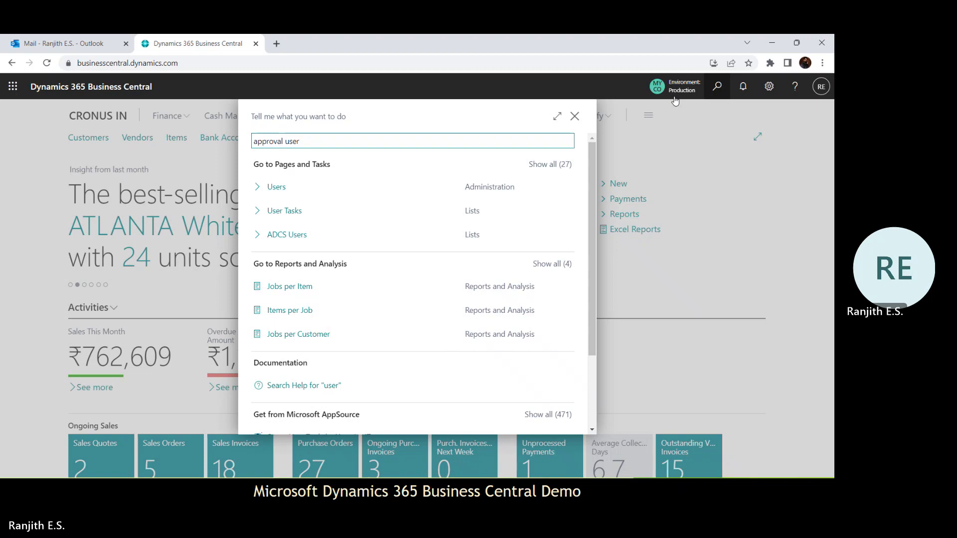
{"action": "left_click", "coordinate": [305, 192]}
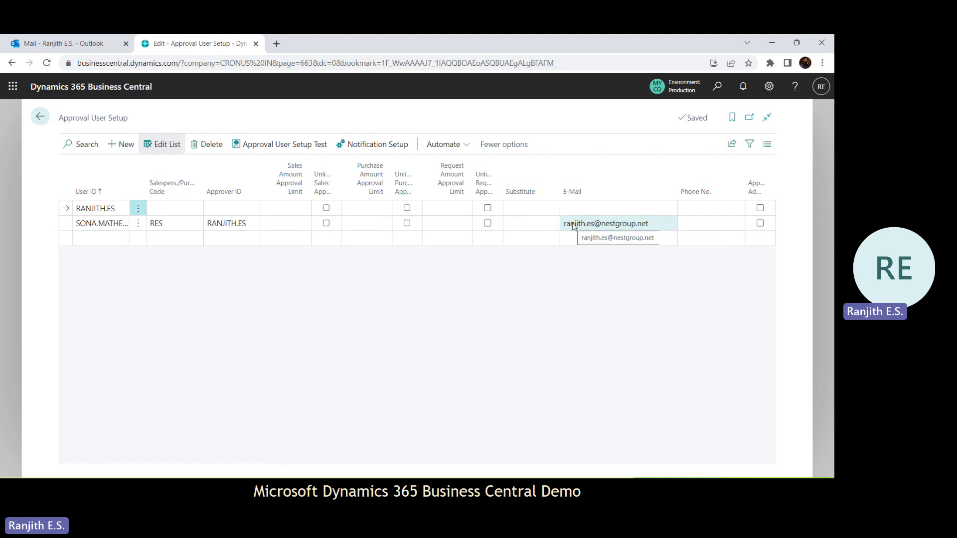
In the first approval user's notification setup, set the notification type to Approval and the method to Email, and return to the user list.
{"action": "left_click", "coordinate": [379, 144]}
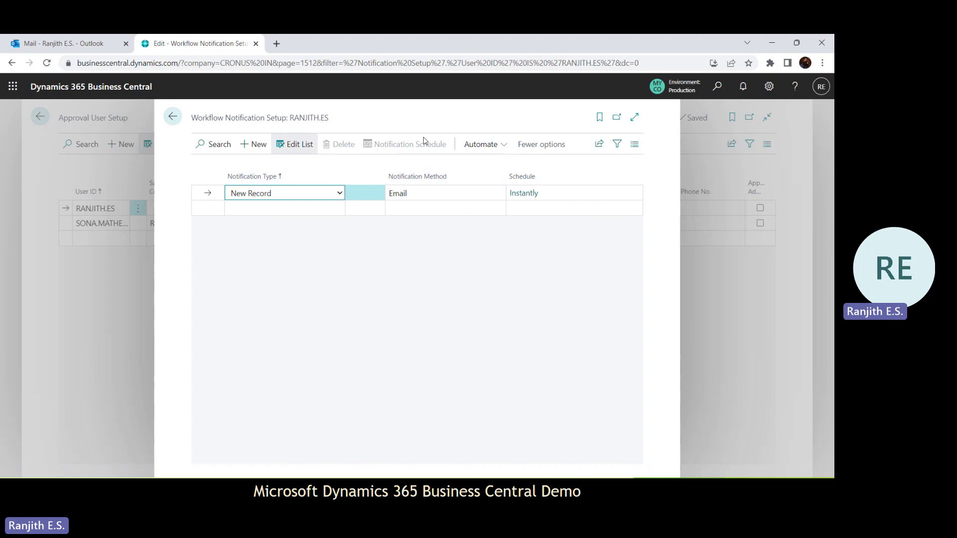
{"action": "left_click", "coordinate": [337, 197]}
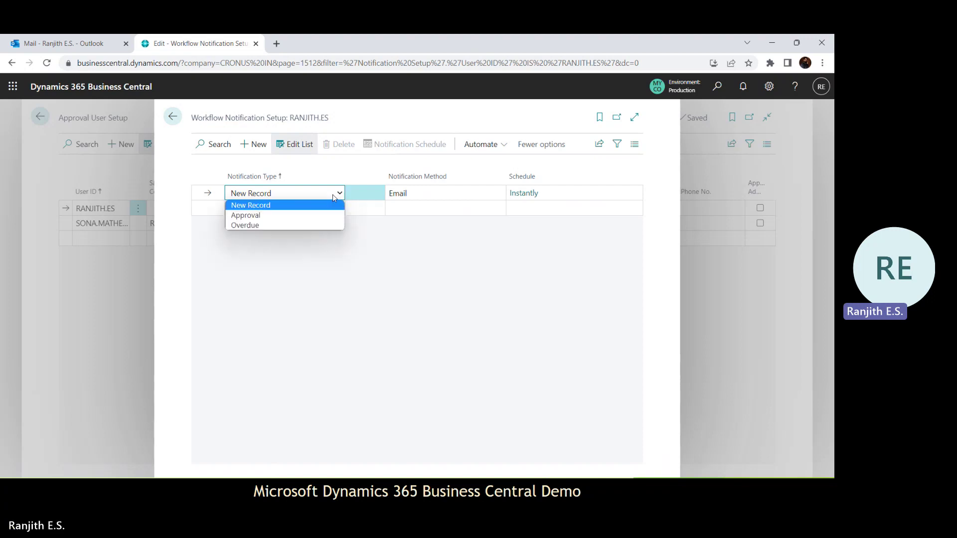
{"action": "left_click", "coordinate": [312, 216]}
{"action": "left_click", "coordinate": [445, 196]}
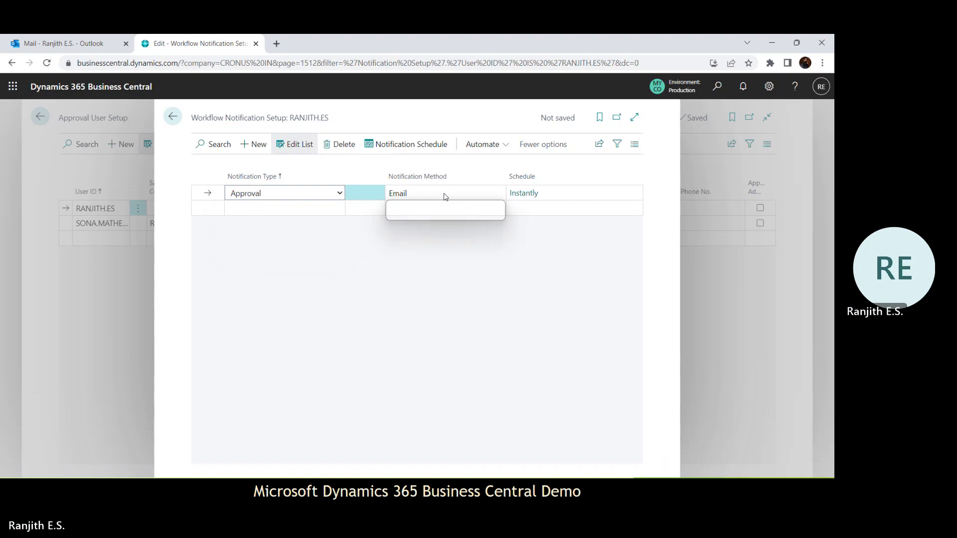
{"action": "left_click", "coordinate": [433, 209]}
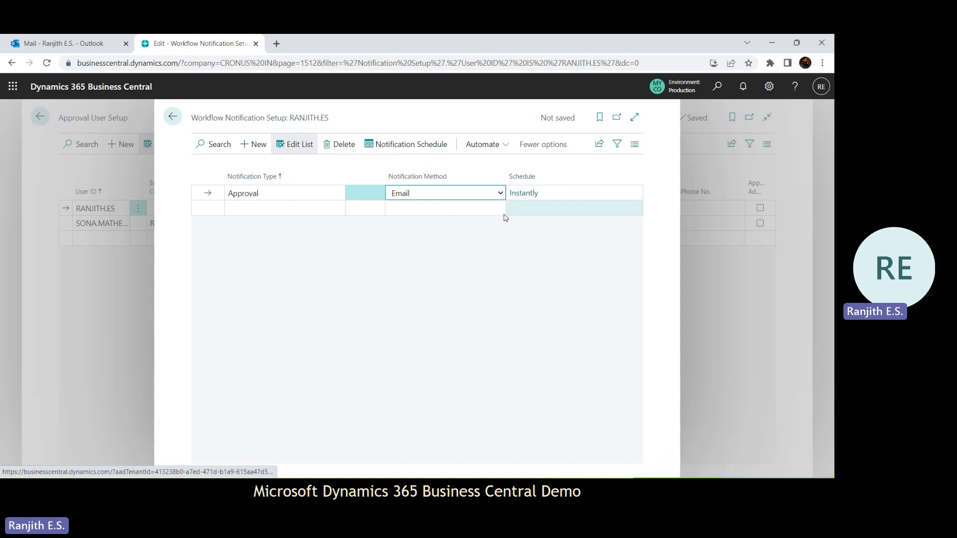
{"action": "left_click", "coordinate": [487, 242]}
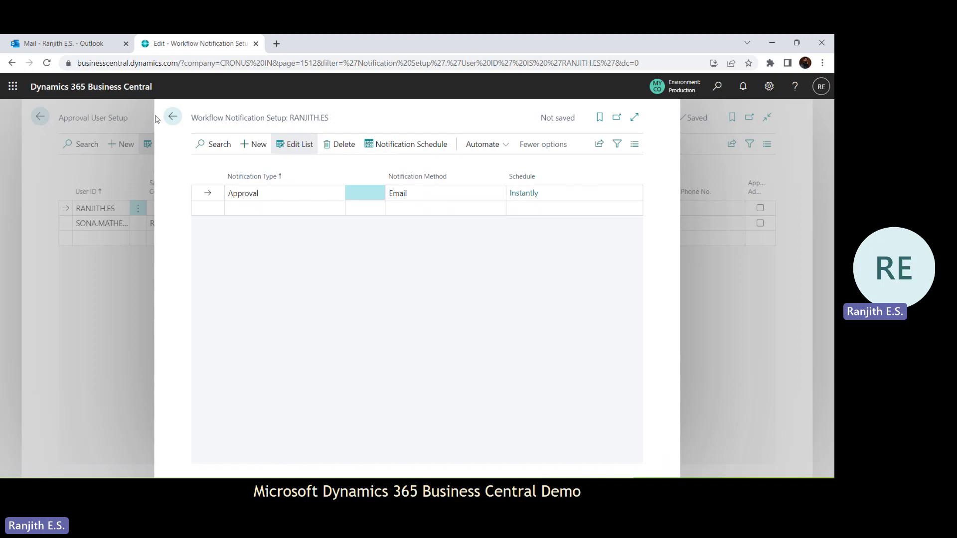
{"action": "left_click", "coordinate": [174, 119]}
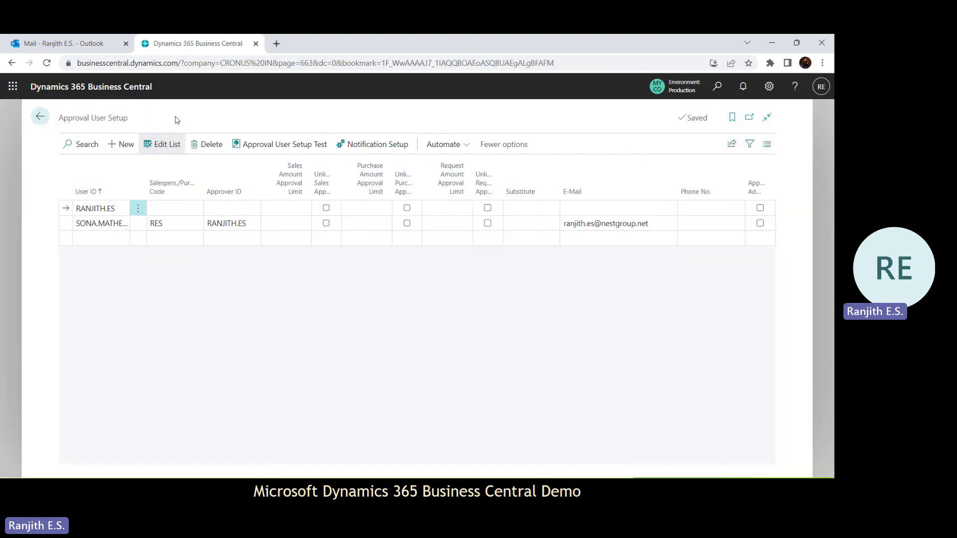
Search for "workflow", examine the Sales Invoice Approval Workflow in the Workflows list, and return to Approval User Setup.
{"action": "left_click", "coordinate": [718, 87]}
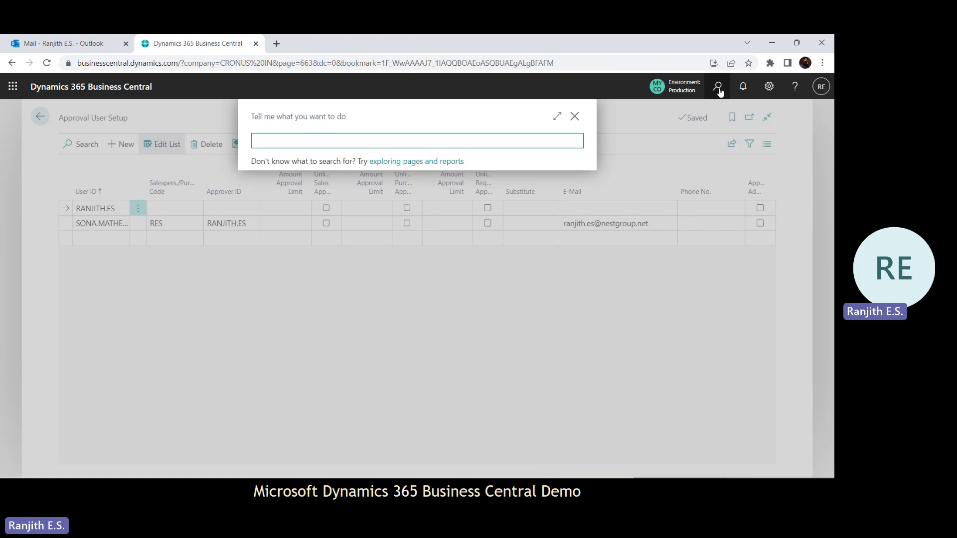
{"action": "type", "text": "workflow"}
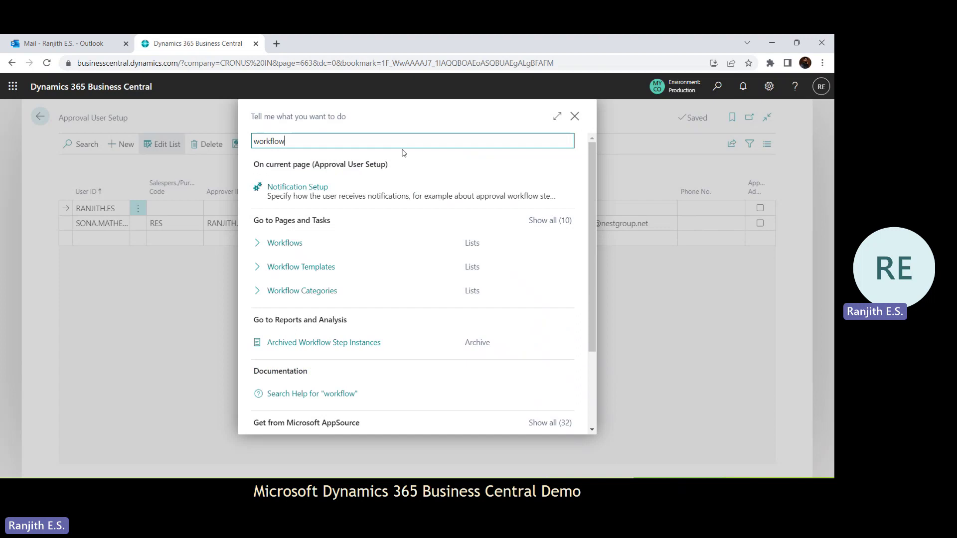
{"action": "left_click", "coordinate": [293, 244]}
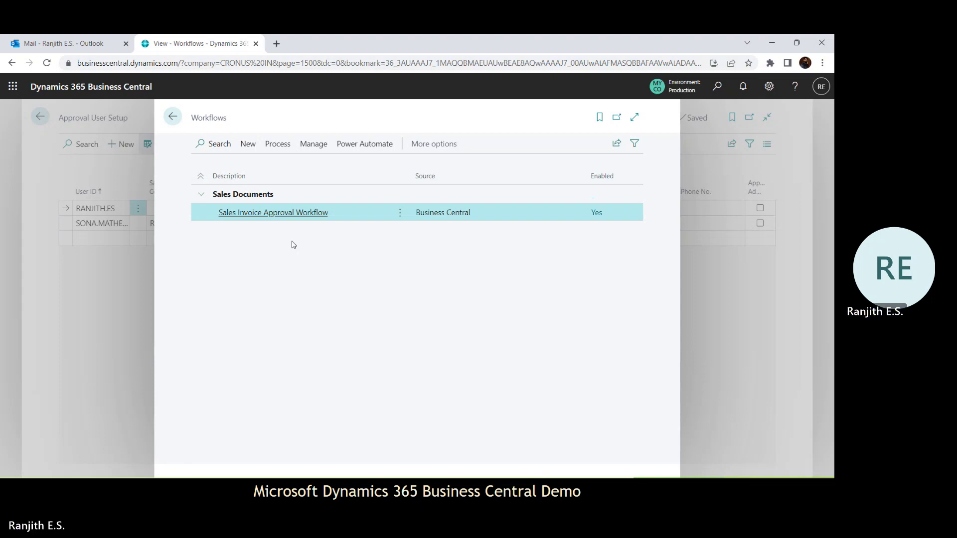
{"action": "left_click", "coordinate": [276, 213]}
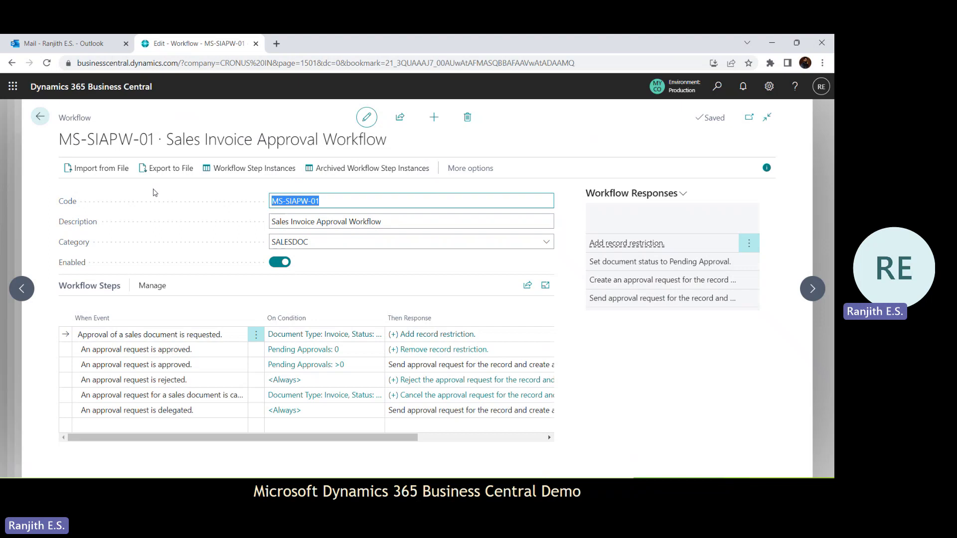
{"action": "left_click", "coordinate": [37, 121]}
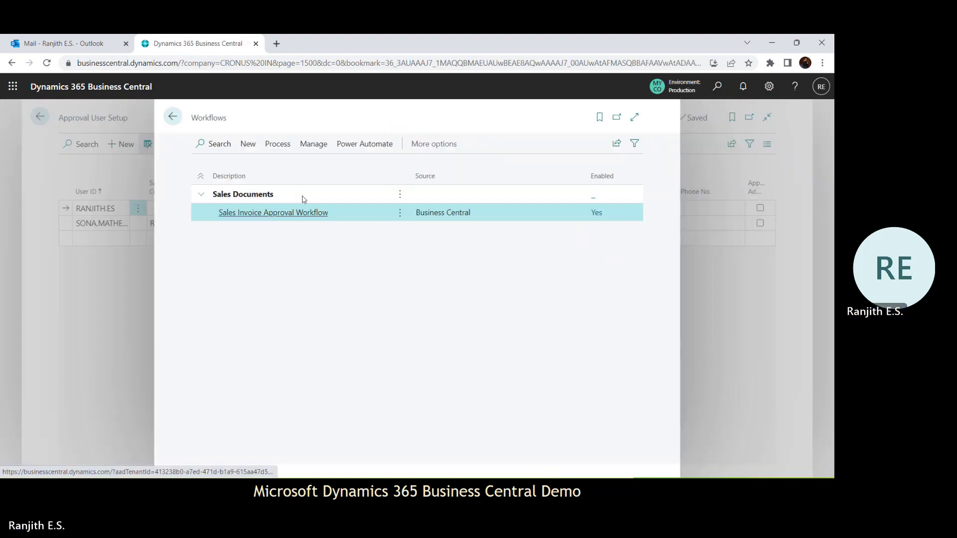
{"action": "left_click", "coordinate": [173, 118]}
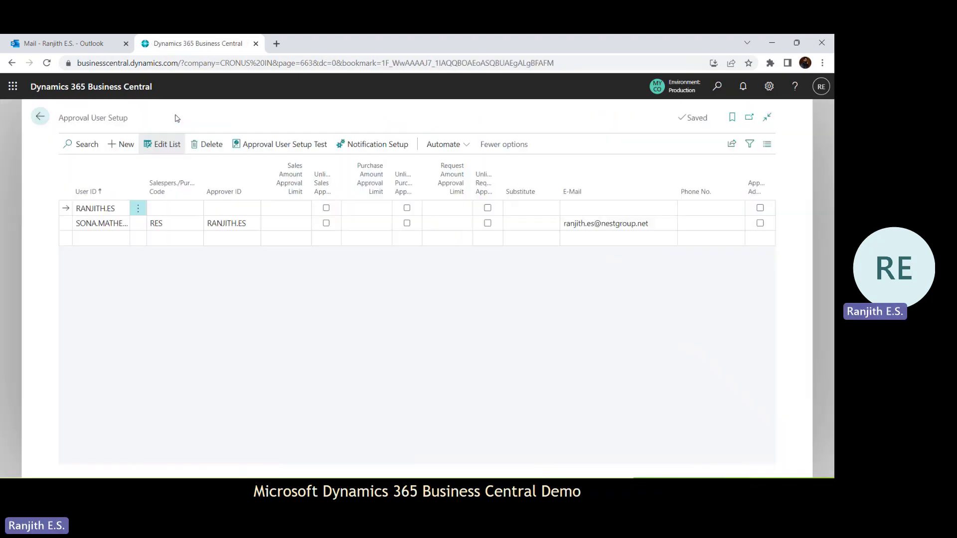
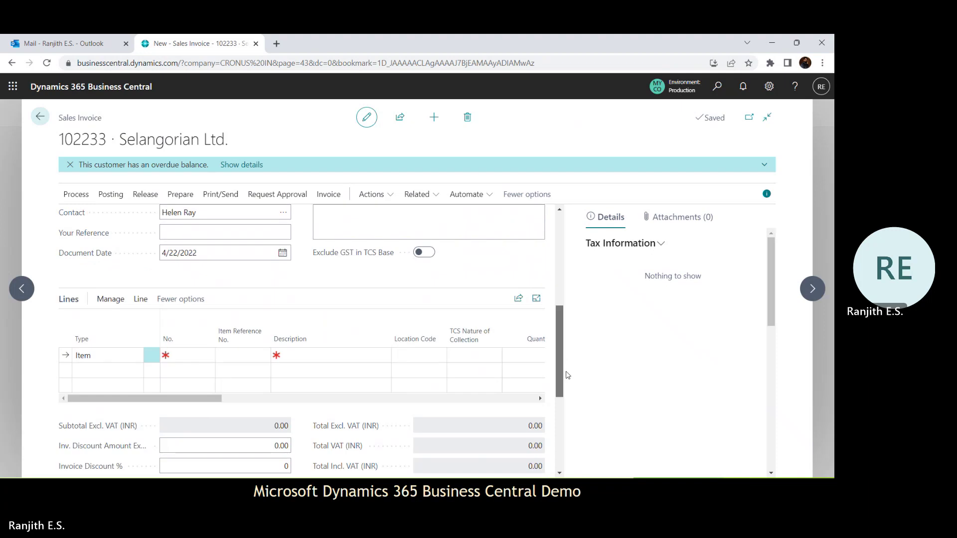
Set the Selangorian Ltd. sales invoice's Salesperson Code to RES and keep the existing dimensions.
{"action": "left_click", "coordinate": [537, 242]}
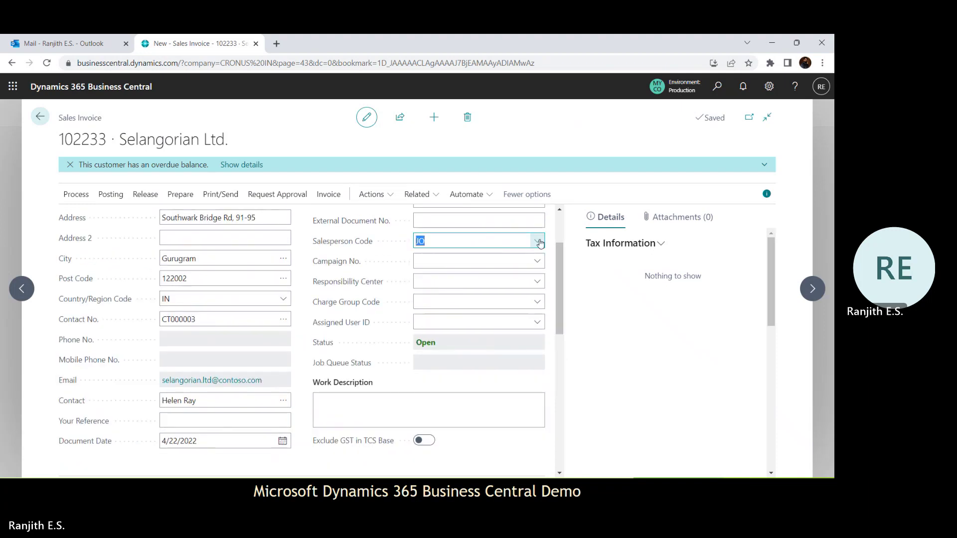
{"action": "left_click", "coordinate": [575, 354]}
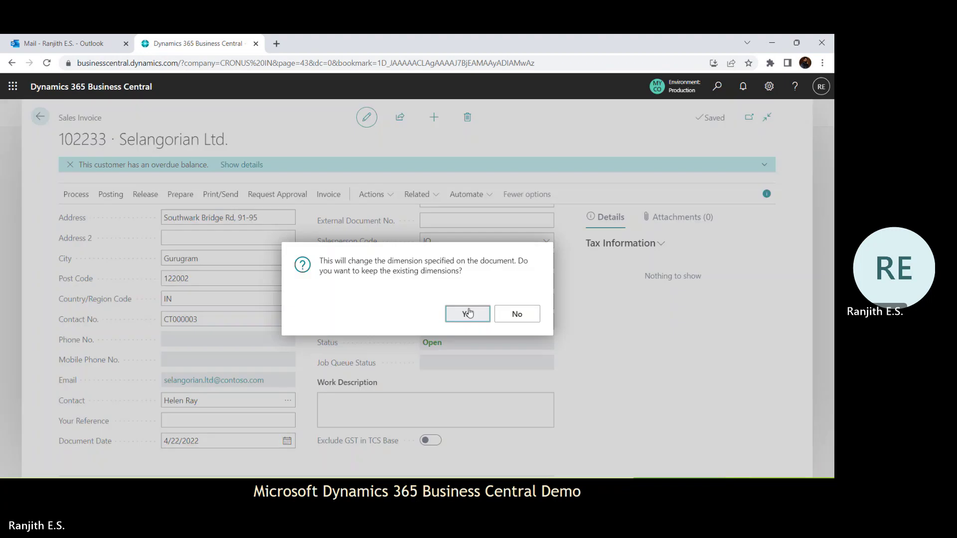
{"action": "left_click", "coordinate": [462, 314]}
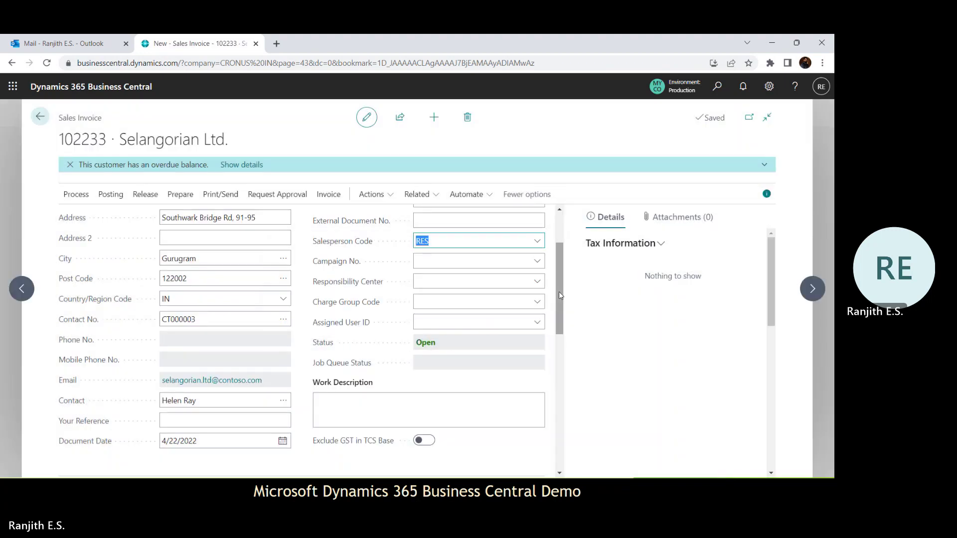
Fill the invoice's item line with item 1000 Pepper Extract, quantity 1 and unit price 1547.
{"action": "left_click_drag", "start_coordinate": [559, 291], "coordinate": [557, 374]}
{"action": "left_click", "coordinate": [189, 299]}
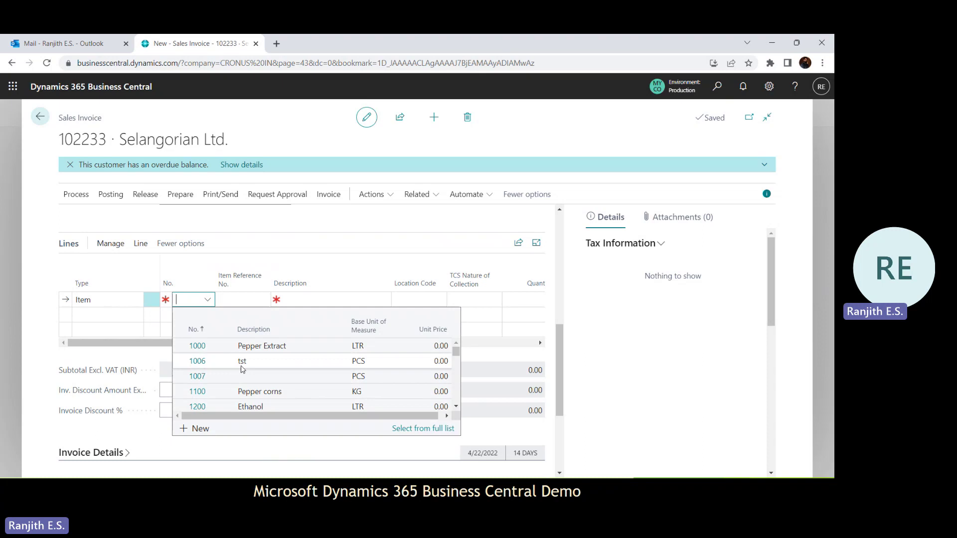
{"action": "left_click", "coordinate": [273, 347]}
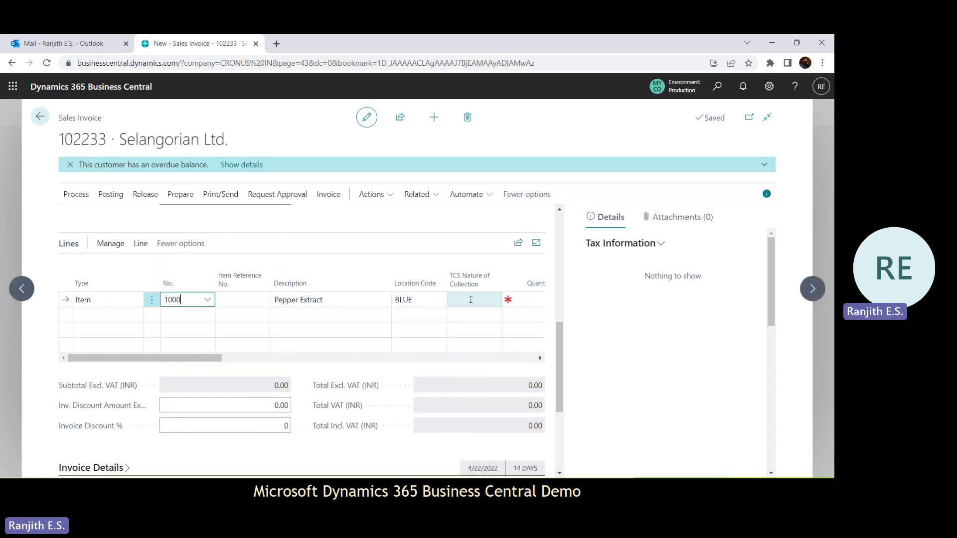
{"action": "left_click", "coordinate": [524, 303]}
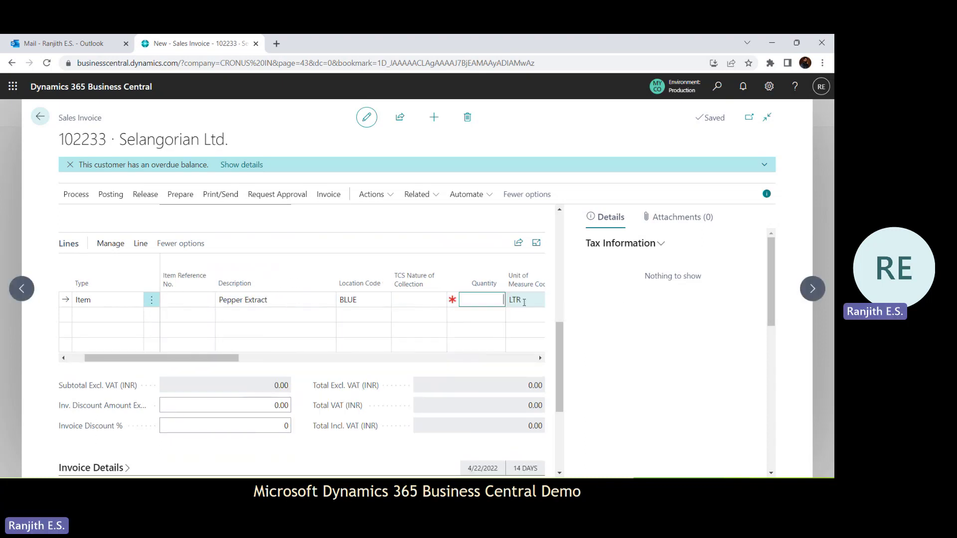
{"action": "type", "text": "1"}
{"action": "key", "text": "Tab"}
{"action": "key", "text": "Tab"}
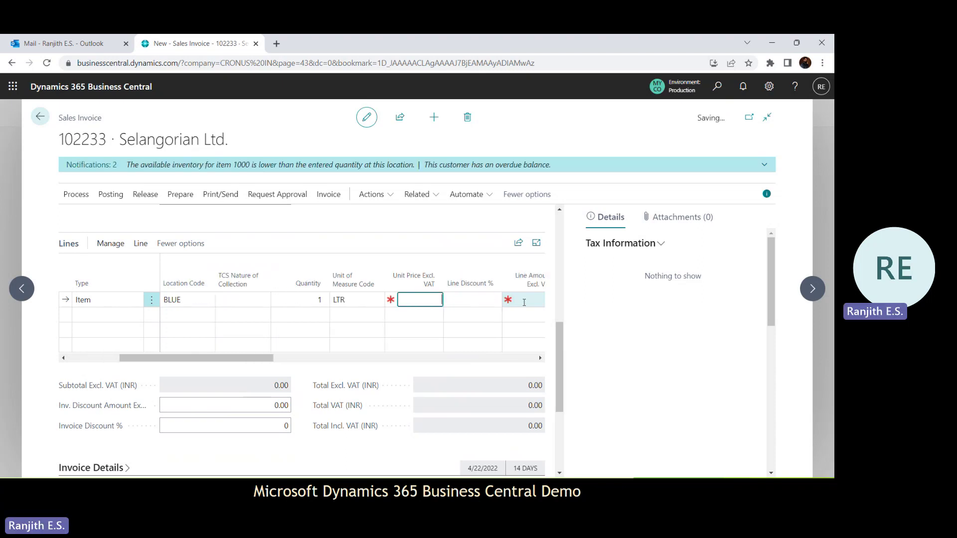
{"action": "type", "text": "1547"}
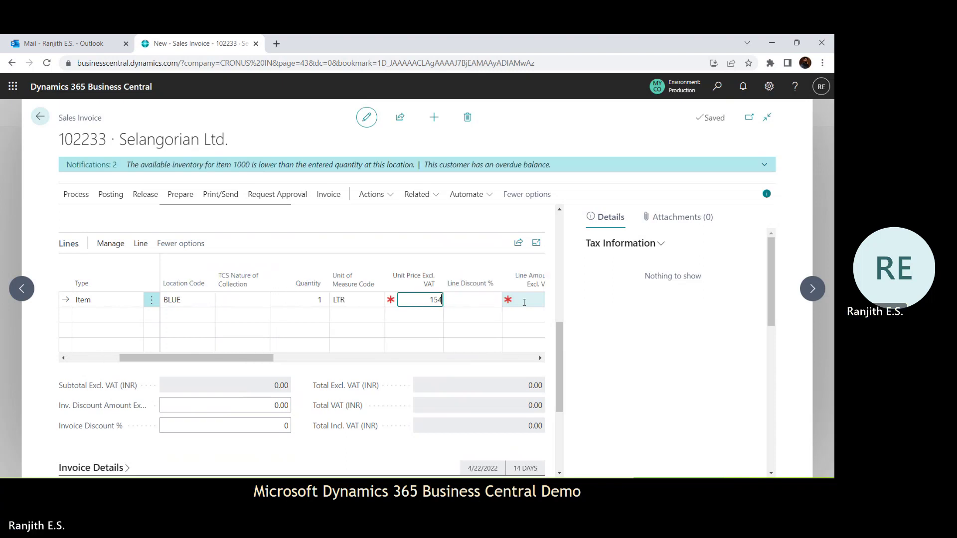
{"action": "key", "text": "Tab"}
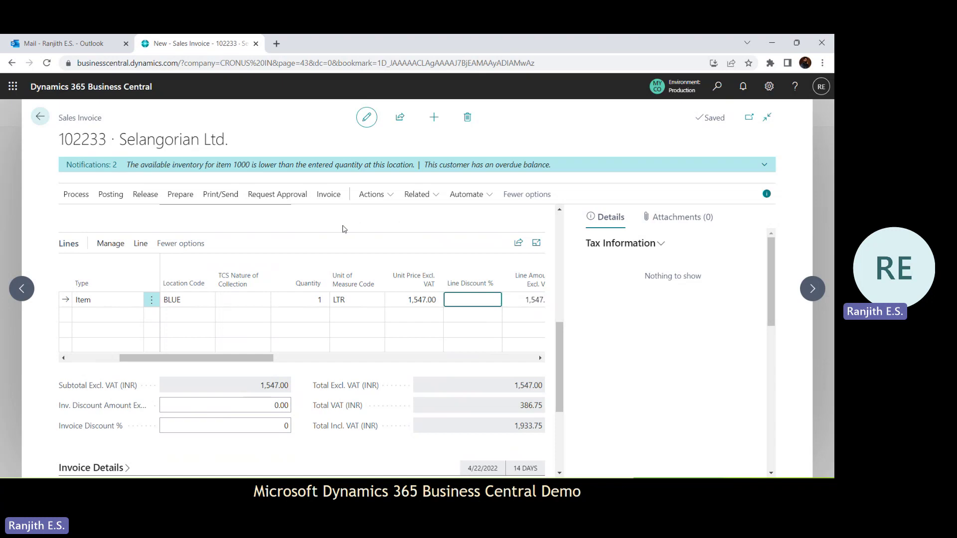
Try to release the sales invoice without an approval.
{"action": "scroll", "coordinate": [558, 228], "scroll_direction": "up", "scroll_amount": 10}
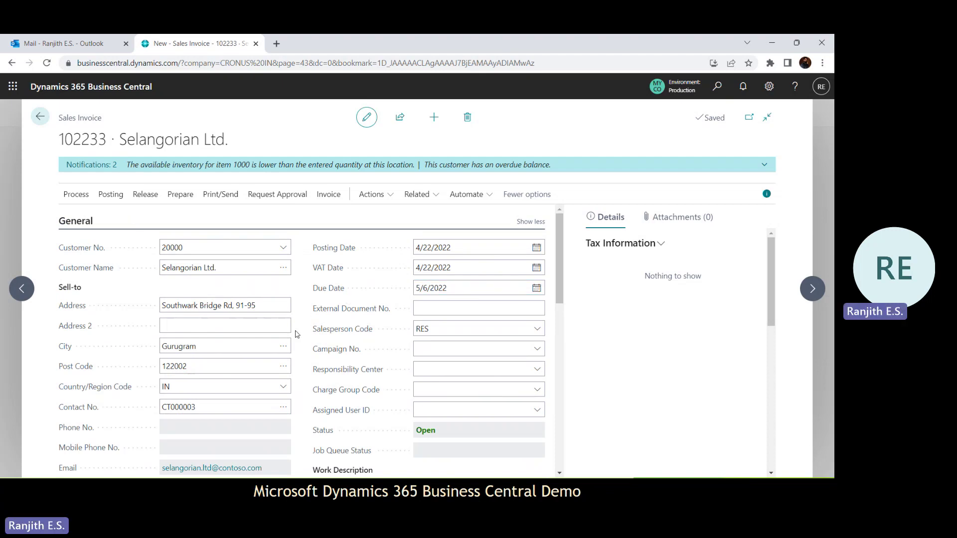
{"action": "left_click", "coordinate": [142, 194]}
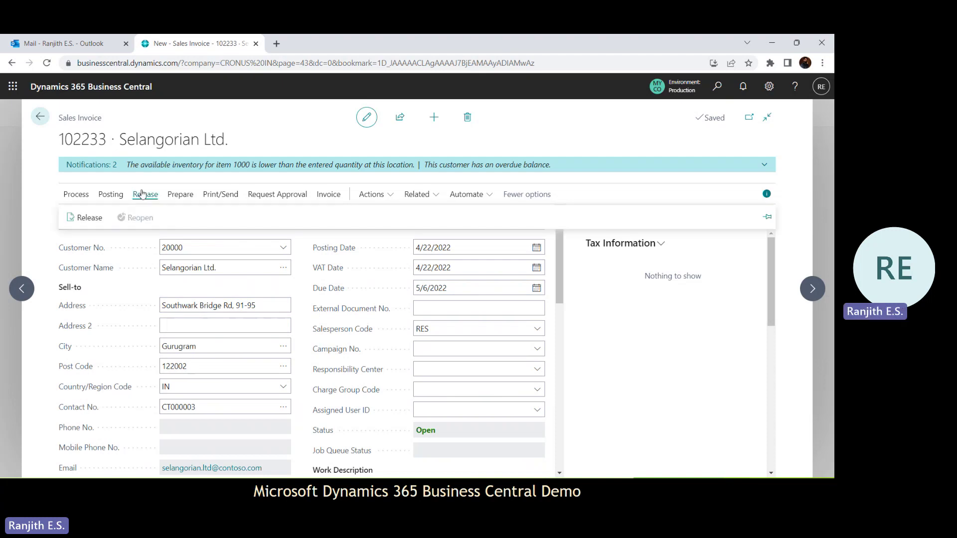
{"action": "left_click", "coordinate": [88, 217]}
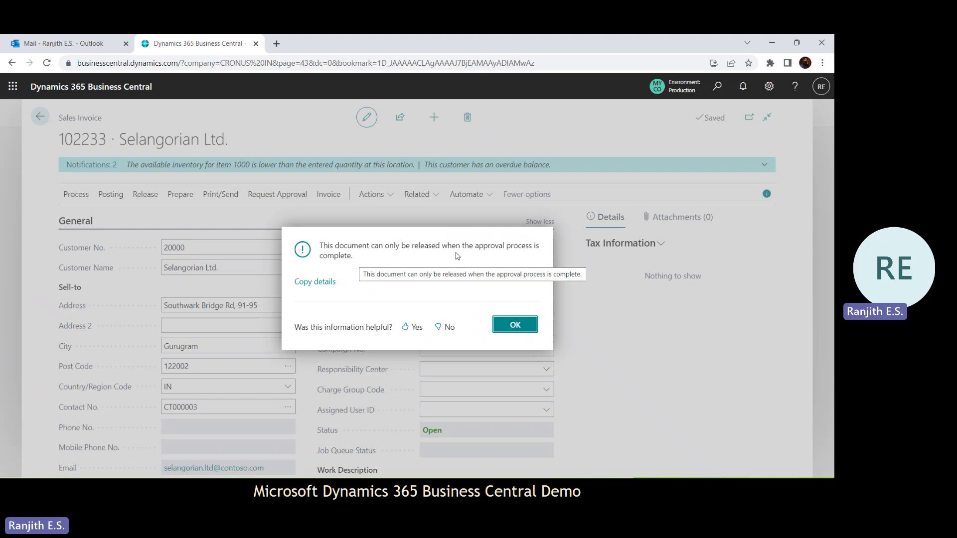
{"action": "left_click", "coordinate": [516, 325]}
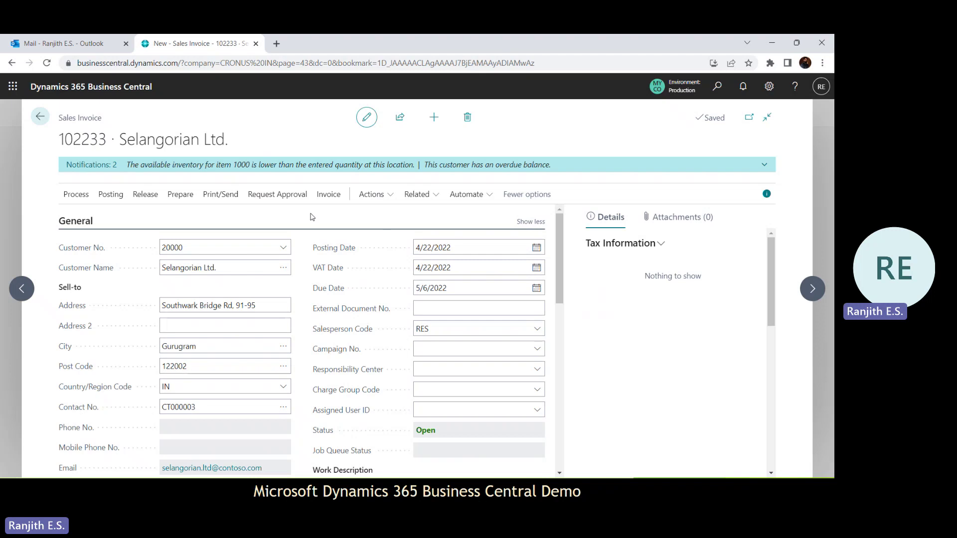
Send an approval request for the Selangorian Ltd. sales invoice.
{"action": "left_click", "coordinate": [282, 200]}
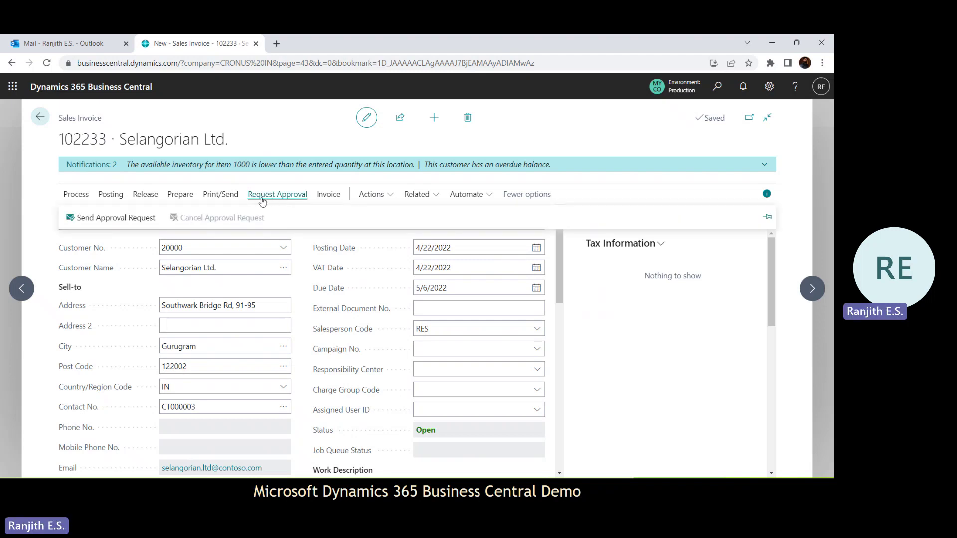
{"action": "left_click", "coordinate": [124, 223]}
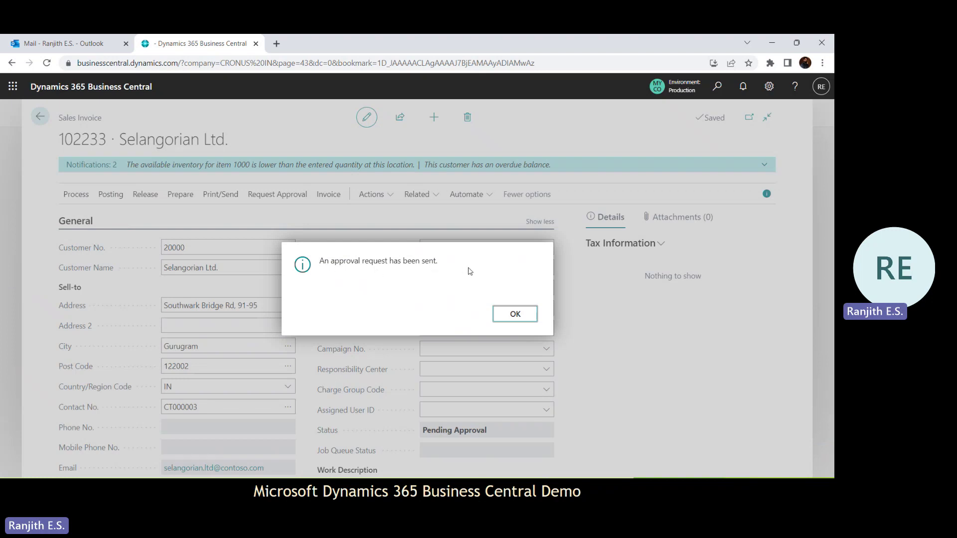
{"action": "left_click", "coordinate": [506, 309]}
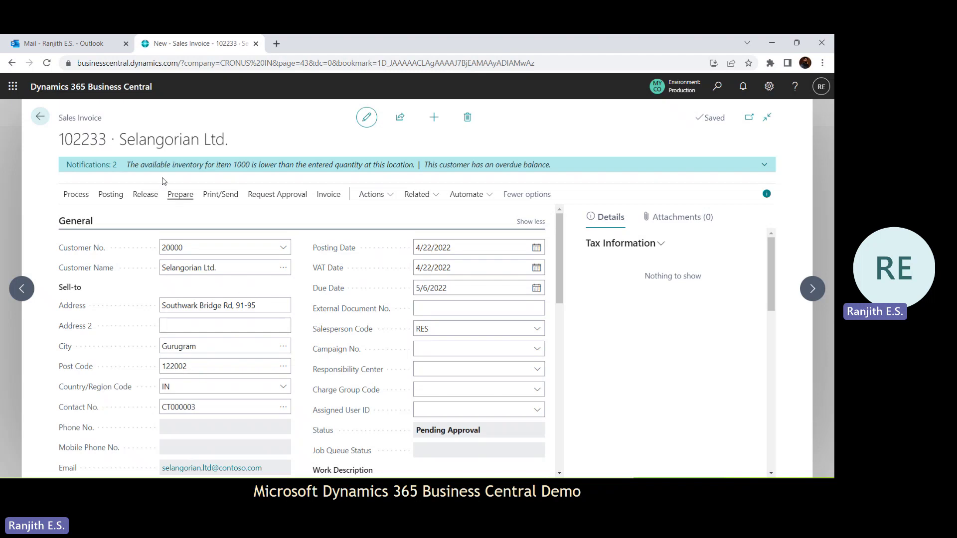
Switch to Outlook, read the Notification overview e-mail, view the sales invoice linked in it, and return to the mailbox.
{"action": "left_click", "coordinate": [90, 44]}
{"action": "left_click", "coordinate": [228, 203]}
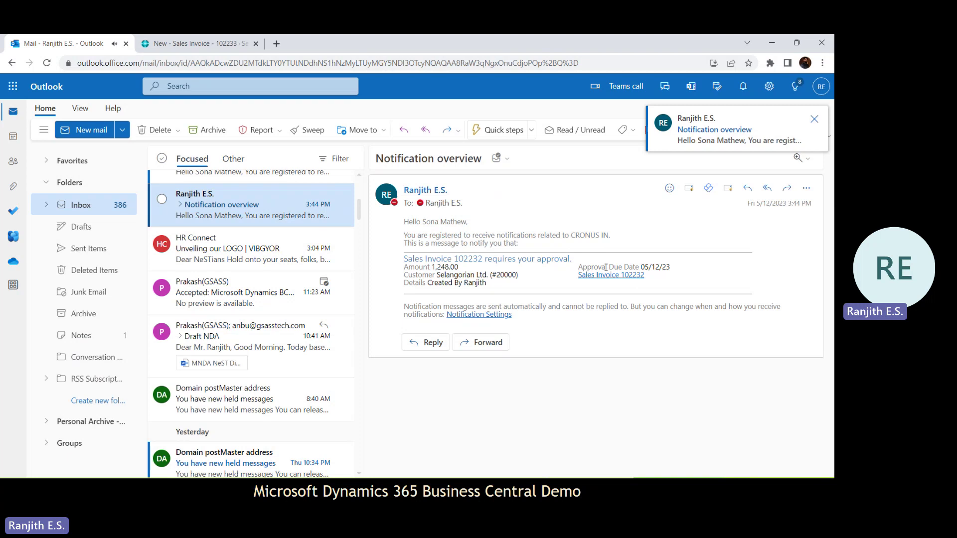
{"action": "left_click", "coordinate": [813, 120]}
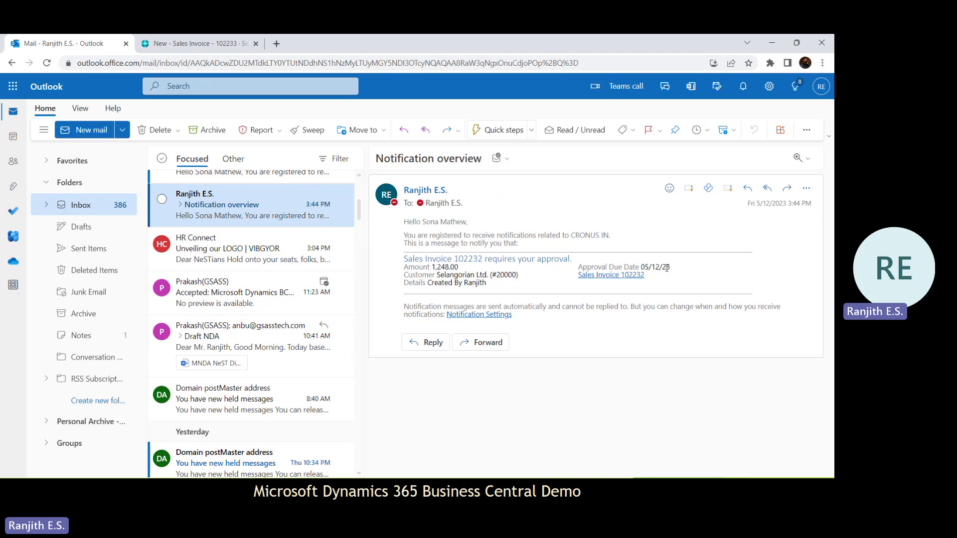
{"action": "left_click", "coordinate": [608, 275]}
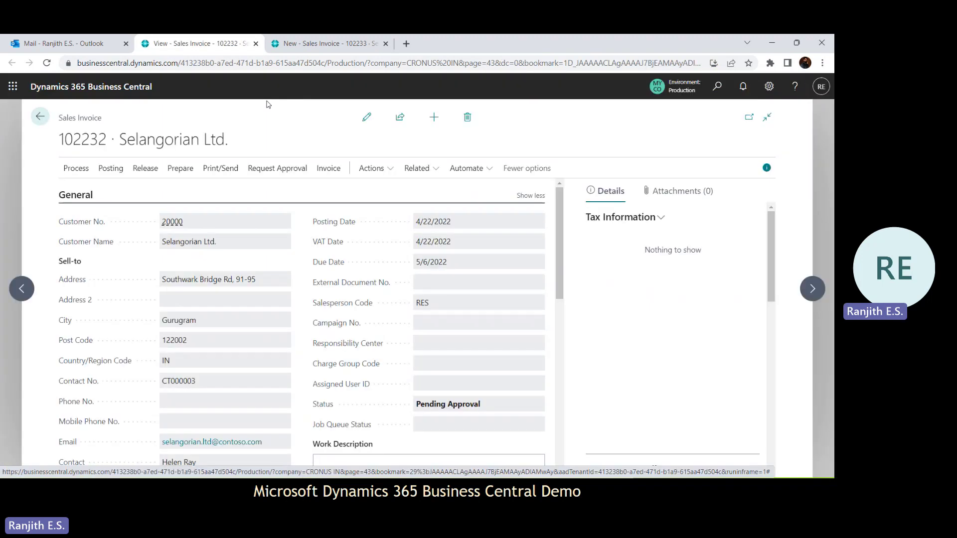
{"action": "left_click", "coordinate": [81, 45]}
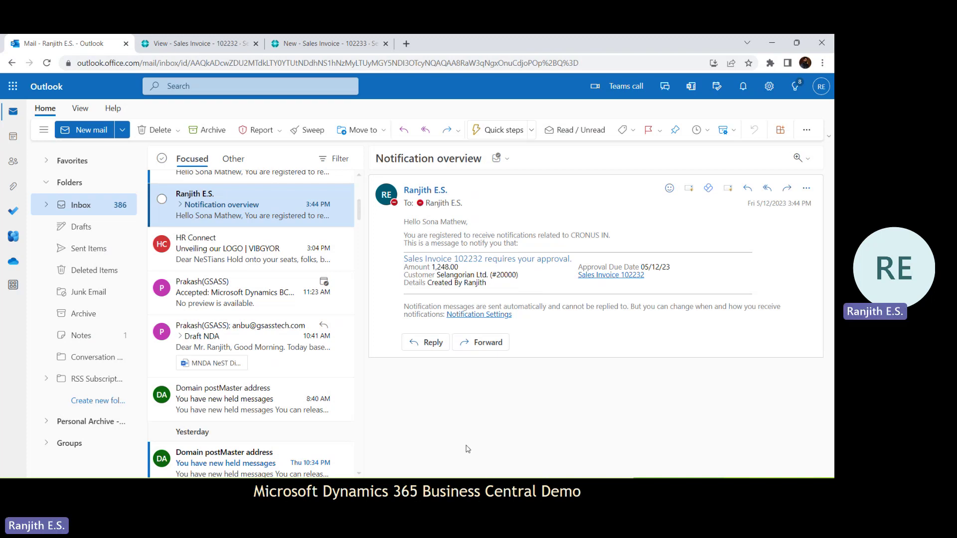
{"action": "key", "text": "super"}
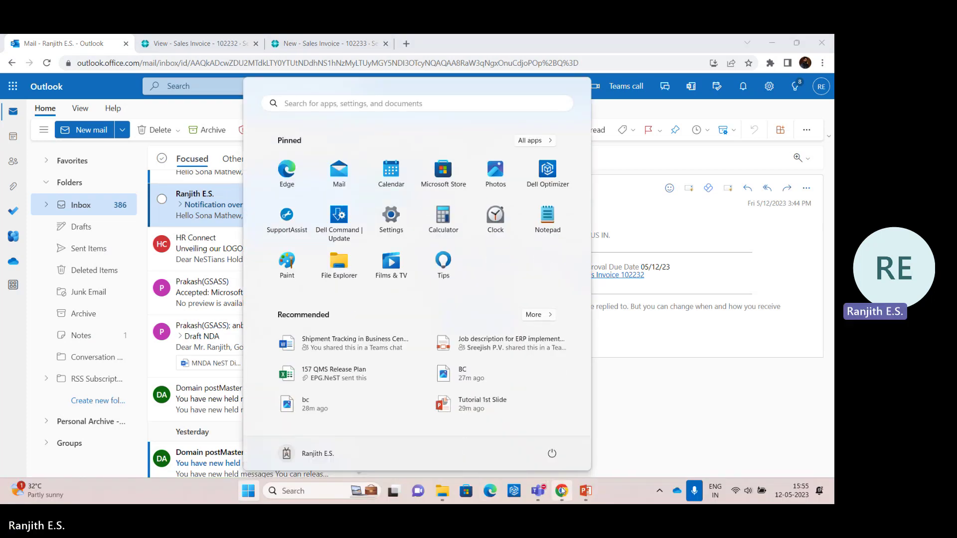